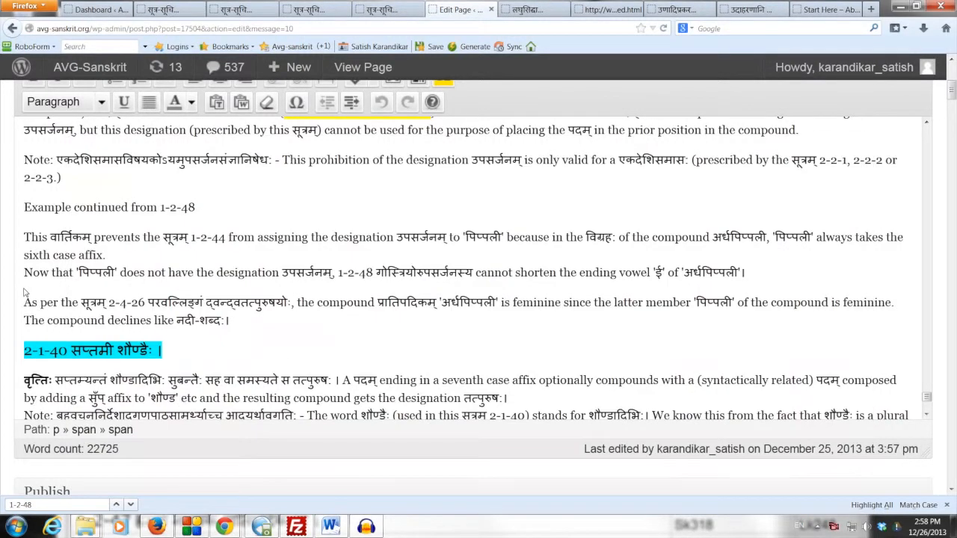
{"action": "scroll", "coordinate": [26, 292], "scroll_direction": "up", "scroll_amount": 5}
{"action": "scroll", "coordinate": [26, 292], "scroll_direction": "up", "scroll_amount": 5}
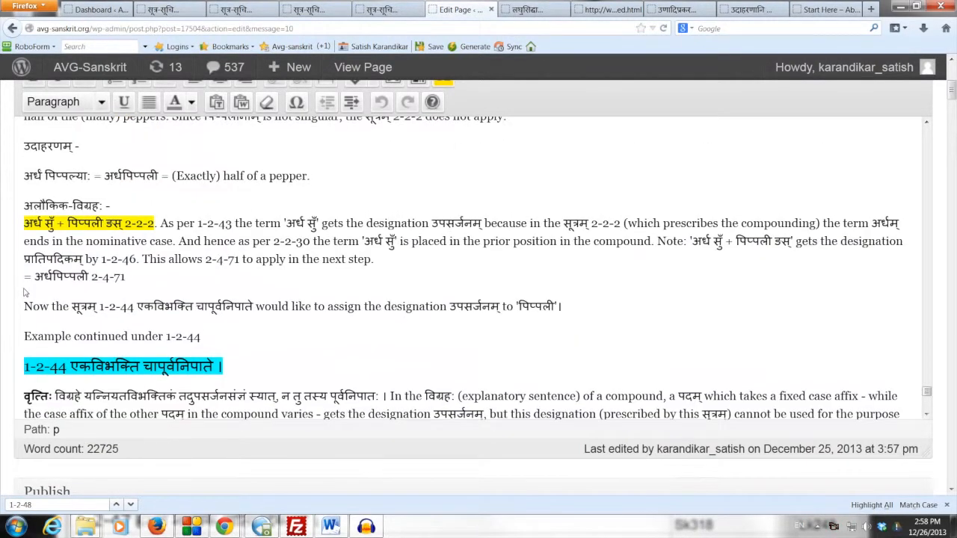
{"action": "scroll", "coordinate": [24, 293], "scroll_direction": "up", "scroll_amount": 5}
{"action": "scroll", "coordinate": [24, 292], "scroll_direction": "up", "scroll_amount": 5}
{"action": "scroll", "coordinate": [24, 293], "scroll_direction": "up", "scroll_amount": 5}
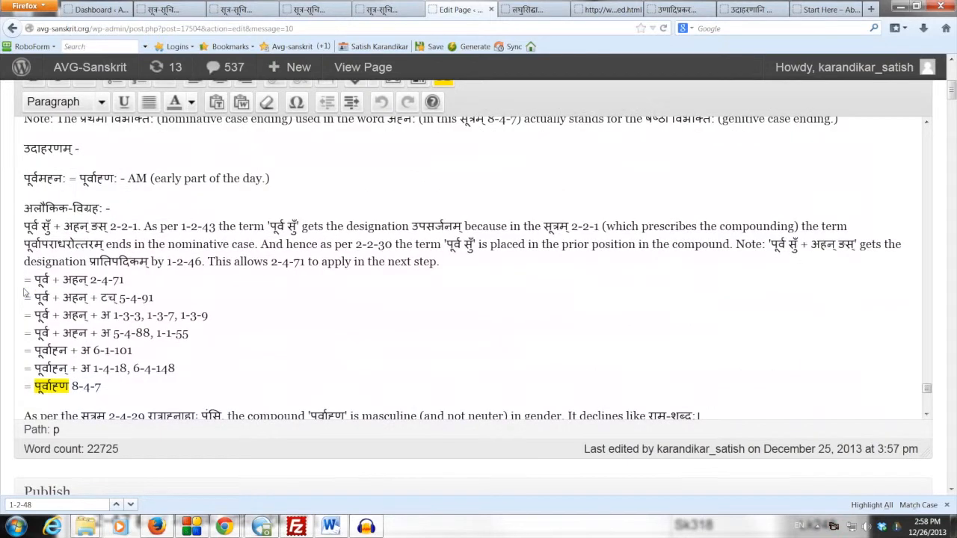
{"action": "scroll", "coordinate": [24, 292], "scroll_direction": "down", "scroll_amount": 3}
{"action": "scroll", "coordinate": [24, 293], "scroll_direction": "down", "scroll_amount": 5}
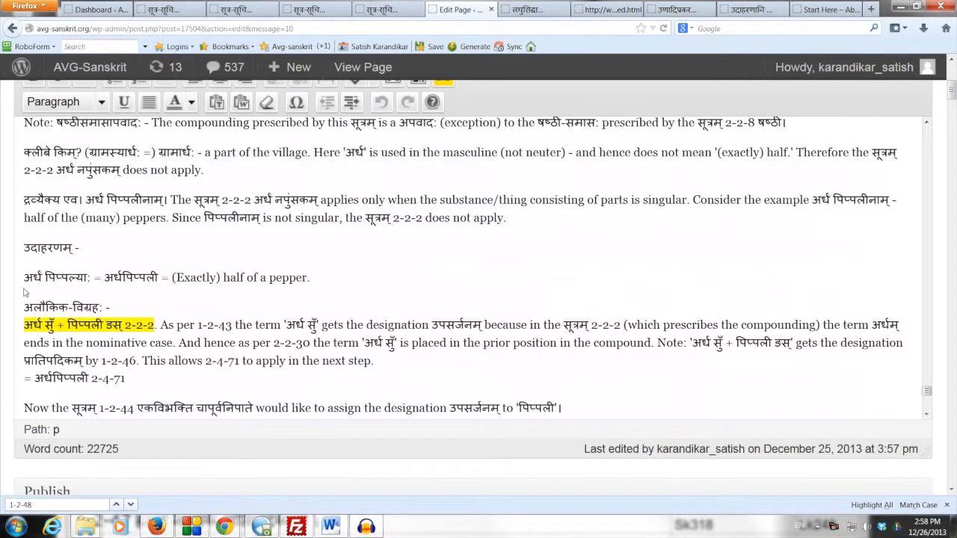
{"action": "scroll", "coordinate": [58, 218], "scroll_direction": "up", "scroll_amount": 5}
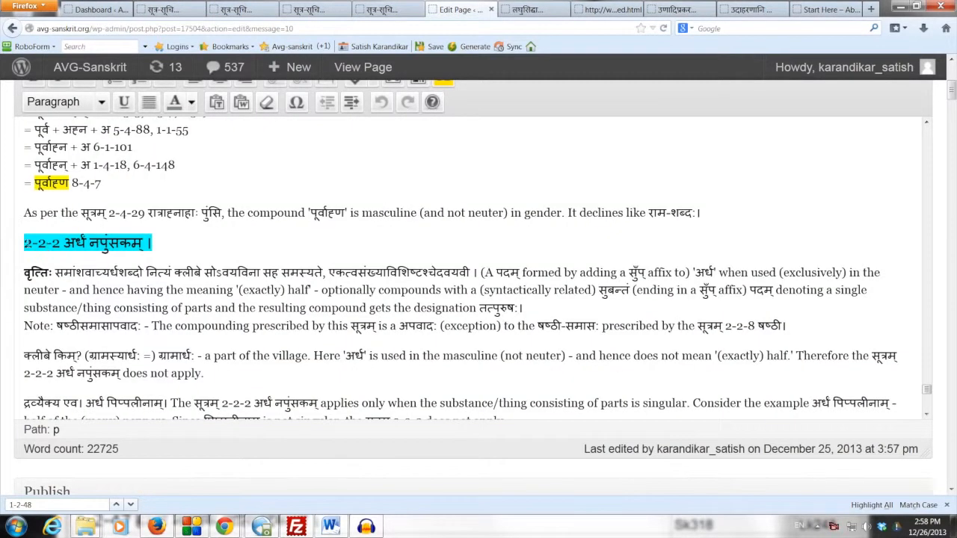
{"action": "mouse_move", "coordinate": [152, 243]}
{"action": "left_mouse_down"}
{"action": "mouse_move", "coordinate": [120, 243]}
{"action": "mouse_move", "coordinate": [144, 243]}
{"action": "left_mouse_up"}
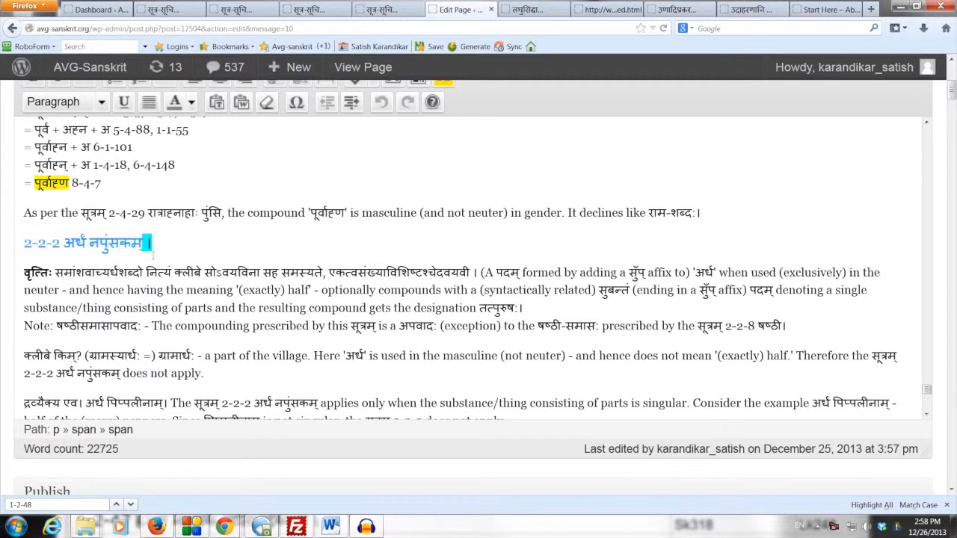
{"action": "scroll", "coordinate": [147, 258], "scroll_direction": "down", "scroll_amount": 5}
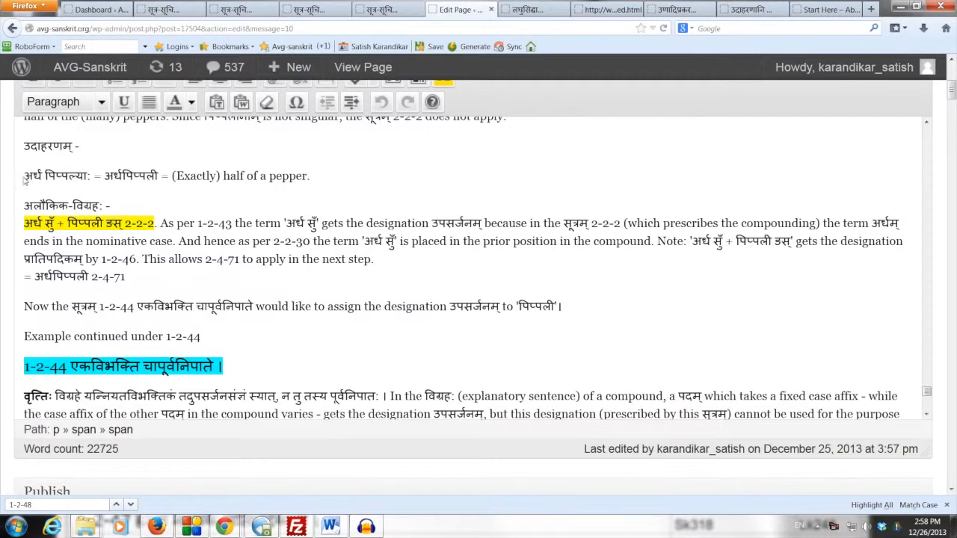
- Highlight the अर्धपिप्पली example with its 1-2-44 derivation, then the paragraph on its विग्रह
{"action": "left_click_drag", "start_coordinate": [25, 175], "coordinate": [189, 258]}
{"action": "left_click_drag", "start_coordinate": [308, 302], "coordinate": [566, 312]}
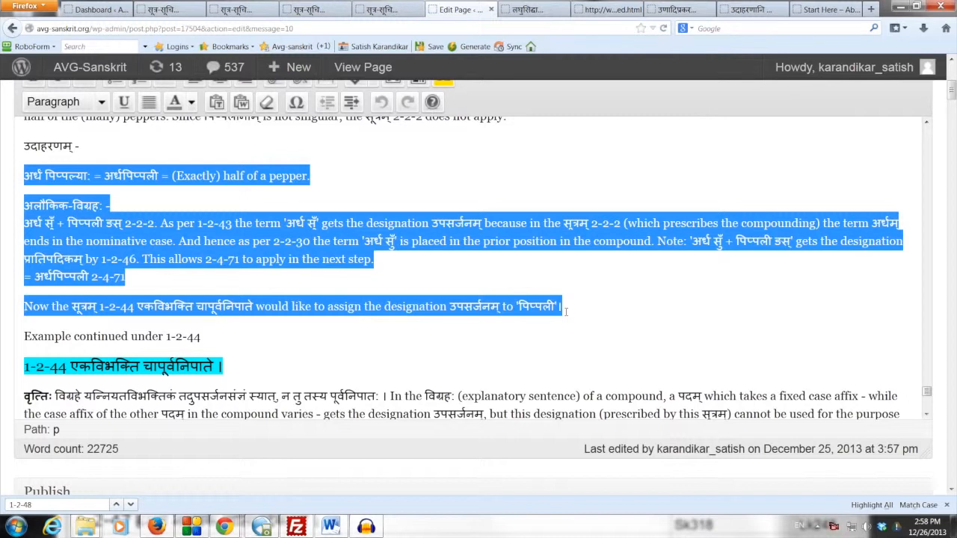
{"action": "left_click", "coordinate": [303, 366]}
{"action": "scroll", "coordinate": [302, 366], "scroll_direction": "down", "scroll_amount": 3}
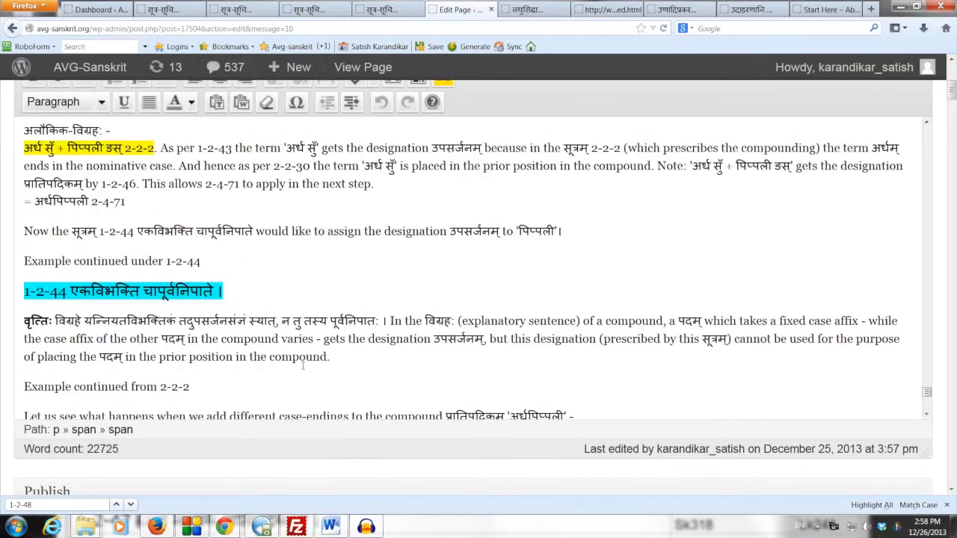
{"action": "scroll", "coordinate": [302, 366], "scroll_direction": "down", "scroll_amount": 1}
{"action": "scroll", "coordinate": [303, 365], "scroll_direction": "down", "scroll_amount": 2}
{"action": "scroll", "coordinate": [303, 366], "scroll_direction": "down", "scroll_amount": 4}
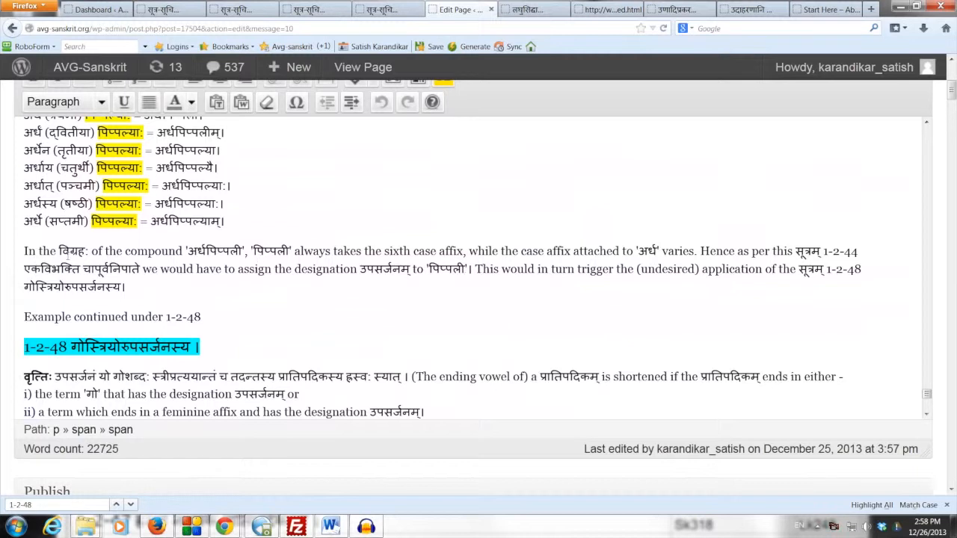
{"action": "left_click_drag", "start_coordinate": [26, 252], "coordinate": [288, 327]}
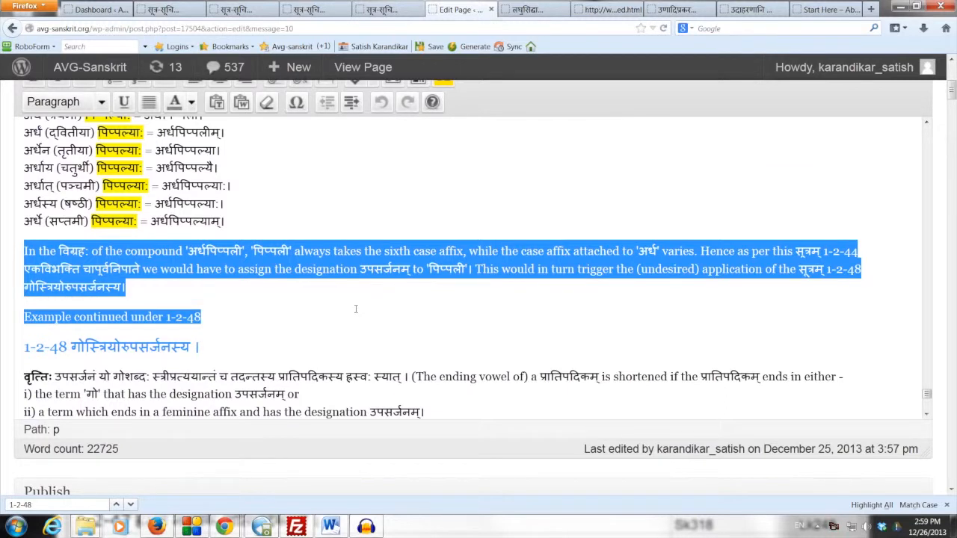
{"action": "left_click", "coordinate": [356, 309]}
{"action": "scroll", "coordinate": [356, 309], "scroll_direction": "down", "scroll_amount": 4}
{"action": "scroll", "coordinate": [351, 303], "scroll_direction": "down", "scroll_amount": 1}
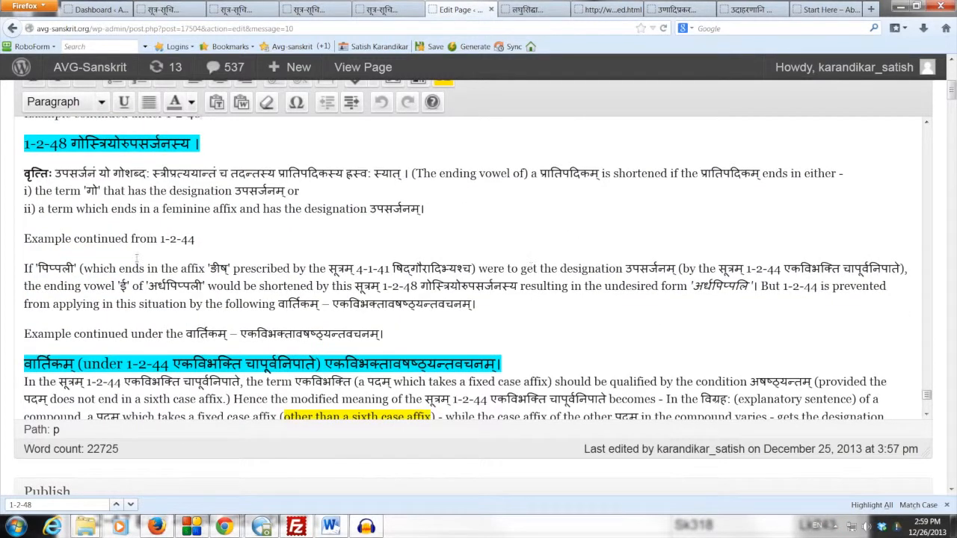
- Highlight why पिप्पली would shorten, the vārtikam name, and its explanation through the condition अषष्ठ्यन्तम्
{"action": "left_click_drag", "start_coordinate": [22, 268], "coordinate": [561, 302]}
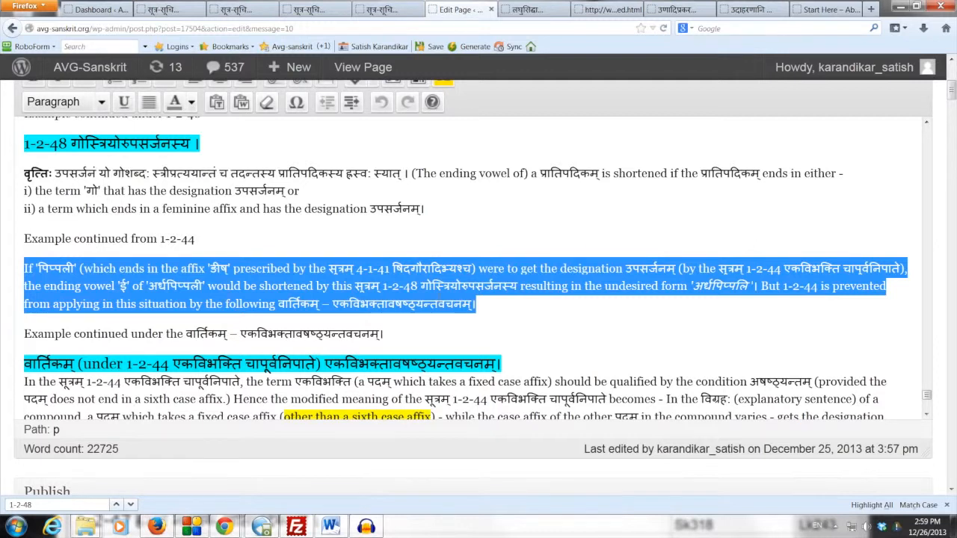
{"action": "left_click", "coordinate": [438, 303]}
{"action": "left_click_drag", "start_coordinate": [332, 303], "coordinate": [475, 303]}
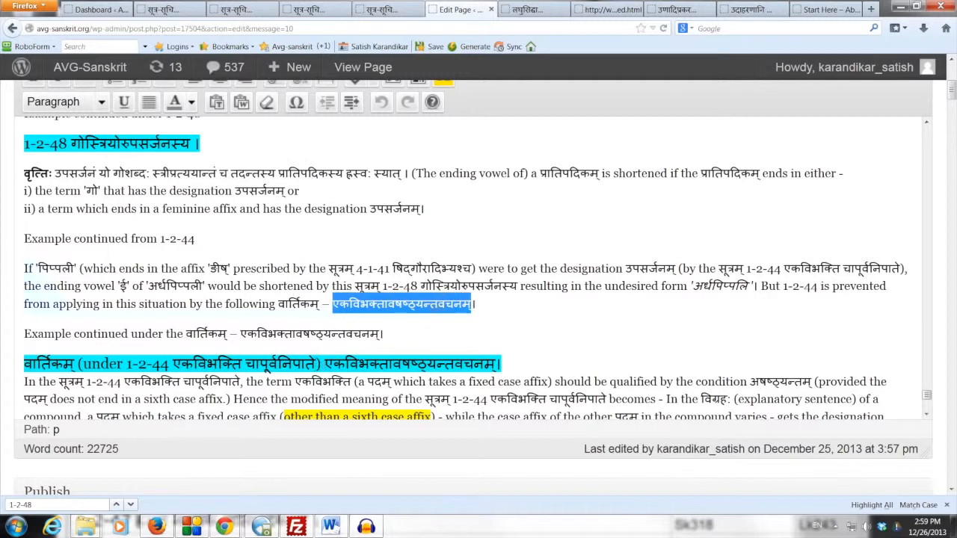
{"action": "left_click_drag", "start_coordinate": [323, 363], "coordinate": [495, 364]}
{"action": "mouse_move", "coordinate": [25, 382]}
{"action": "left_mouse_down"}
{"action": "mouse_move", "coordinate": [383, 382]}
{"action": "mouse_move", "coordinate": [439, 400]}
{"action": "mouse_move", "coordinate": [474, 382]}
{"action": "mouse_move", "coordinate": [552, 382]}
{"action": "left_mouse_up"}
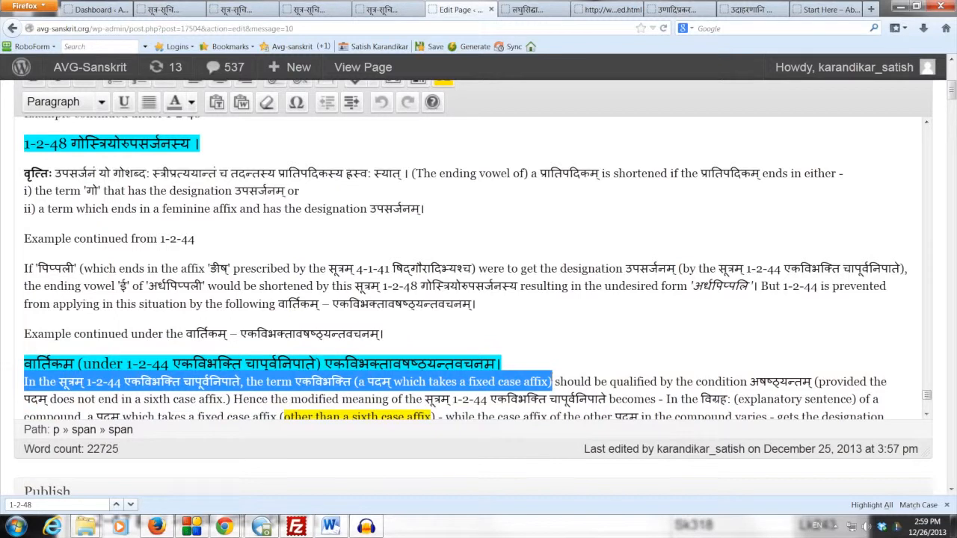
{"action": "mouse_move", "coordinate": [552, 382]}
{"action": "left_mouse_down"}
{"action": "mouse_move", "coordinate": [663, 382]}
{"action": "mouse_move", "coordinate": [758, 399]}
{"action": "mouse_move", "coordinate": [793, 399]}
{"action": "mouse_move", "coordinate": [813, 382]}
{"action": "left_mouse_up"}
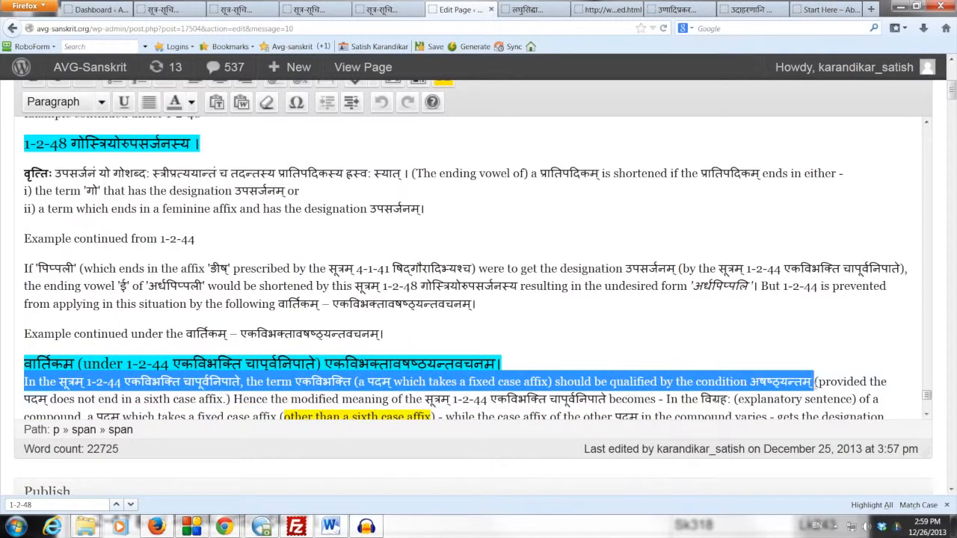
{"action": "left_click", "coordinate": [817, 382]}
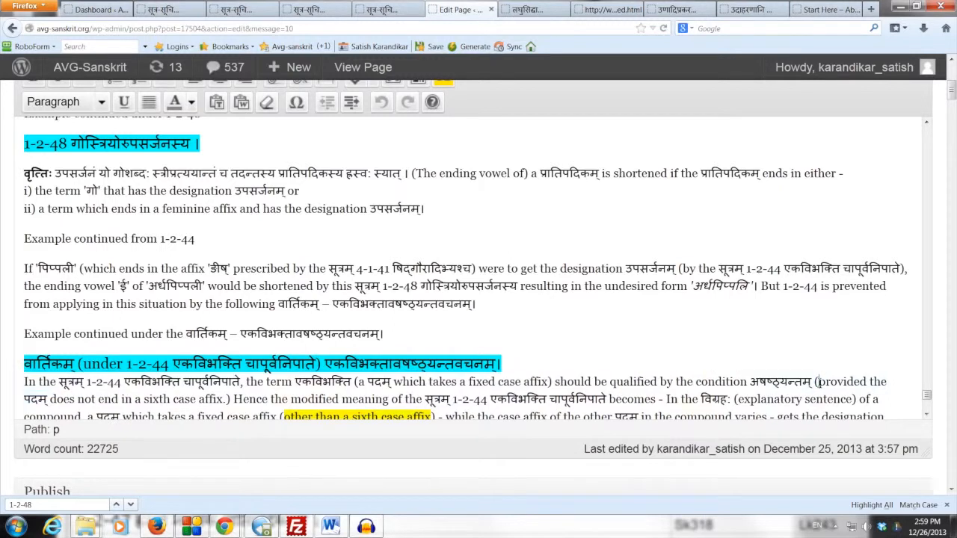
{"action": "mouse_move", "coordinate": [817, 382]}
{"action": "left_mouse_down"}
{"action": "mouse_move", "coordinate": [823, 389]}
{"action": "mouse_move", "coordinate": [646, 416]}
{"action": "mouse_move", "coordinate": [251, 416]}
{"action": "mouse_move", "coordinate": [225, 398]}
{"action": "mouse_move", "coordinate": [656, 399]}
{"action": "left_mouse_up"}
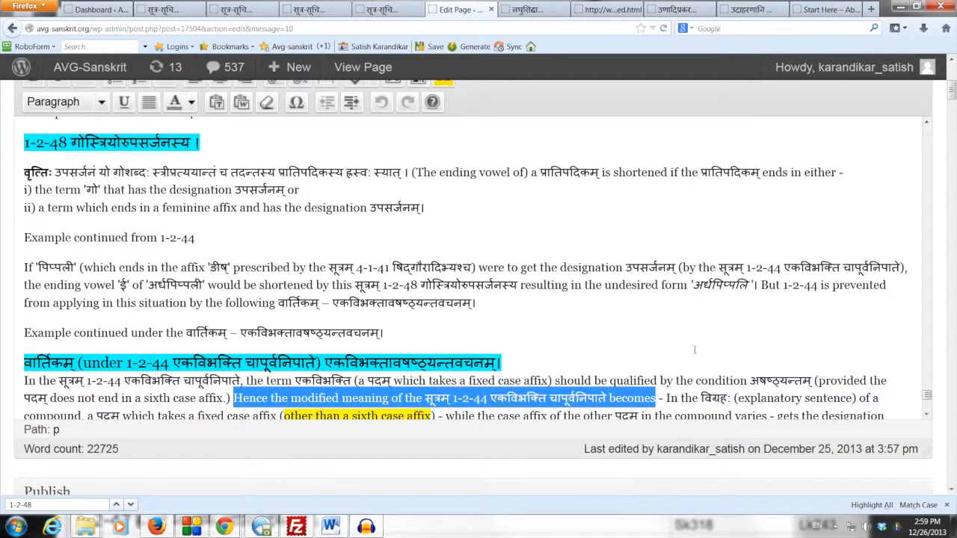
{"action": "scroll", "coordinate": [695, 350], "scroll_direction": "down", "scroll_amount": 5}
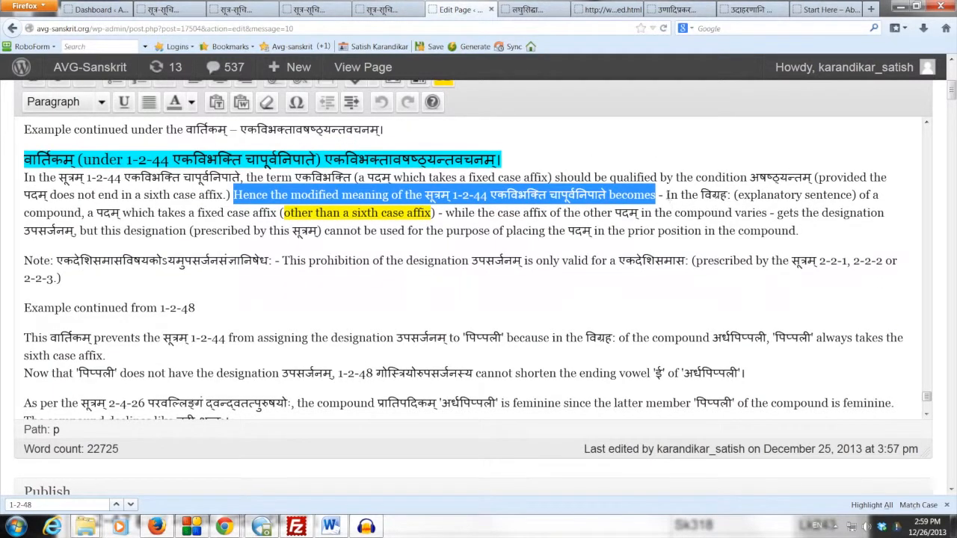
- Highlight the modified meaning of 1-2-44 and the note on the prohibition's scope
{"action": "mouse_move", "coordinate": [665, 195]}
{"action": "left_mouse_down"}
{"action": "mouse_move", "coordinate": [879, 195]}
{"action": "mouse_move", "coordinate": [259, 193]}
{"action": "mouse_move", "coordinate": [187, 212]}
{"action": "mouse_move", "coordinate": [830, 213]}
{"action": "mouse_move", "coordinate": [884, 229]}
{"action": "left_mouse_up"}
{"action": "mouse_move", "coordinate": [782, 245]}
{"action": "left_mouse_down"}
{"action": "mouse_move", "coordinate": [230, 232]}
{"action": "mouse_move", "coordinate": [802, 232]}
{"action": "left_mouse_up"}
{"action": "left_click", "coordinate": [801, 232]}
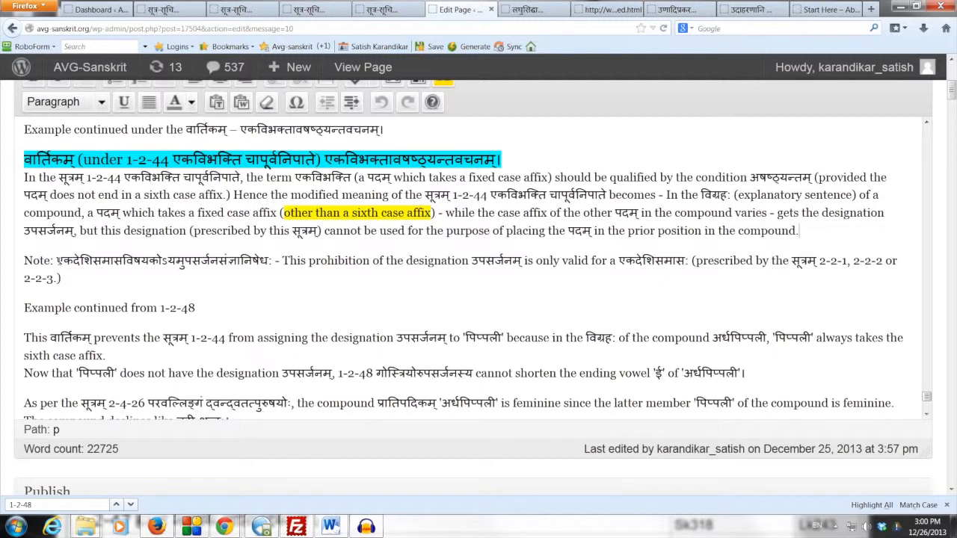
{"action": "left_click_drag", "start_coordinate": [57, 260], "coordinate": [275, 263]}
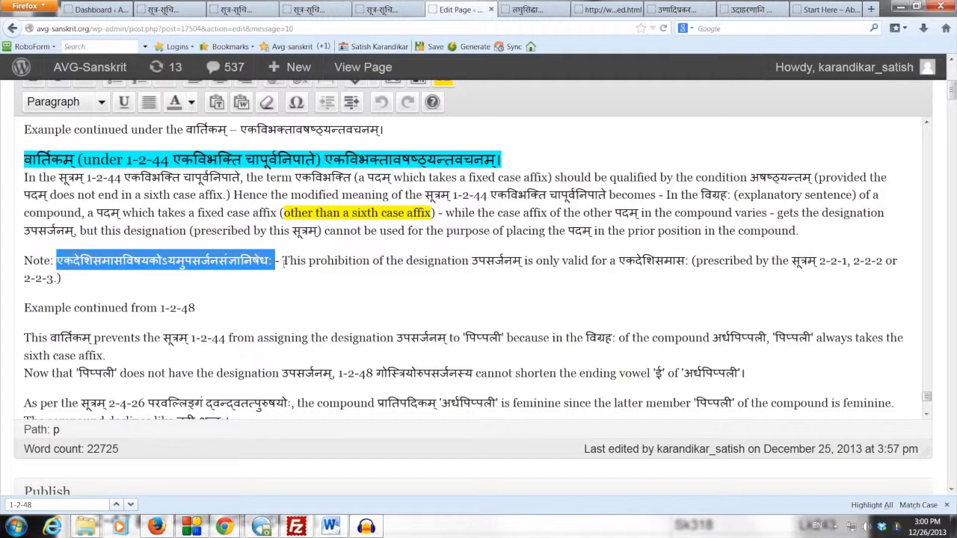
{"action": "mouse_move", "coordinate": [284, 261]}
{"action": "left_mouse_down"}
{"action": "mouse_move", "coordinate": [897, 262]}
{"action": "mouse_move", "coordinate": [886, 277]}
{"action": "left_mouse_up"}
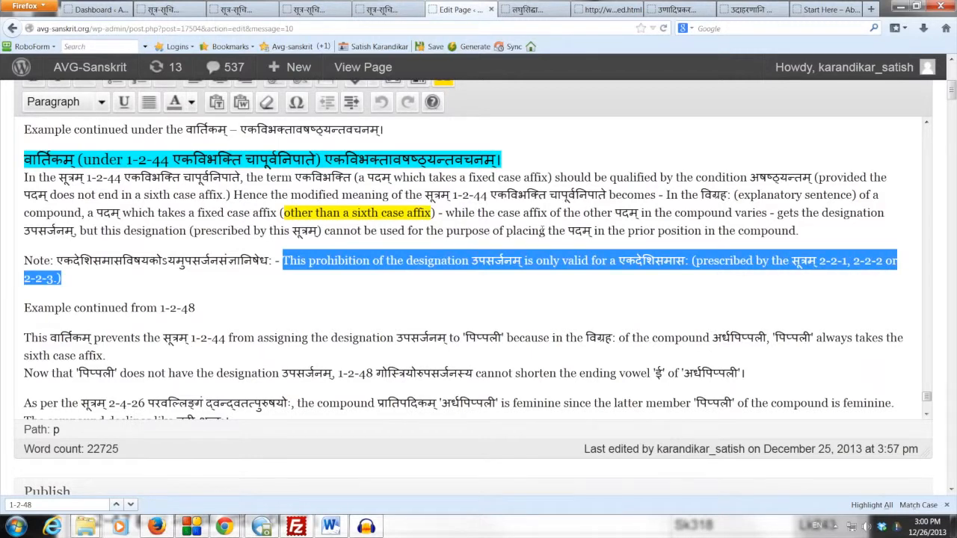
{"action": "scroll", "coordinate": [543, 231], "scroll_direction": "up", "scroll_amount": 3}
{"action": "scroll", "coordinate": [542, 232], "scroll_direction": "up", "scroll_amount": 5}
{"action": "scroll", "coordinate": [543, 232], "scroll_direction": "up", "scroll_amount": 5}
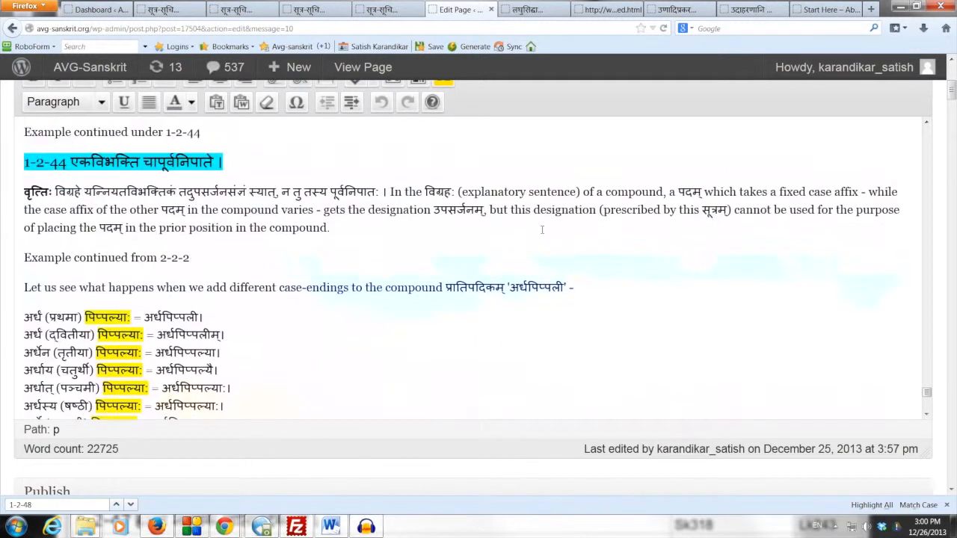
{"action": "scroll", "coordinate": [543, 230], "scroll_direction": "up", "scroll_amount": 2}
{"action": "scroll", "coordinate": [543, 231], "scroll_direction": "up", "scroll_amount": 2}
{"action": "scroll", "coordinate": [543, 230], "scroll_direction": "up", "scroll_amount": 1}
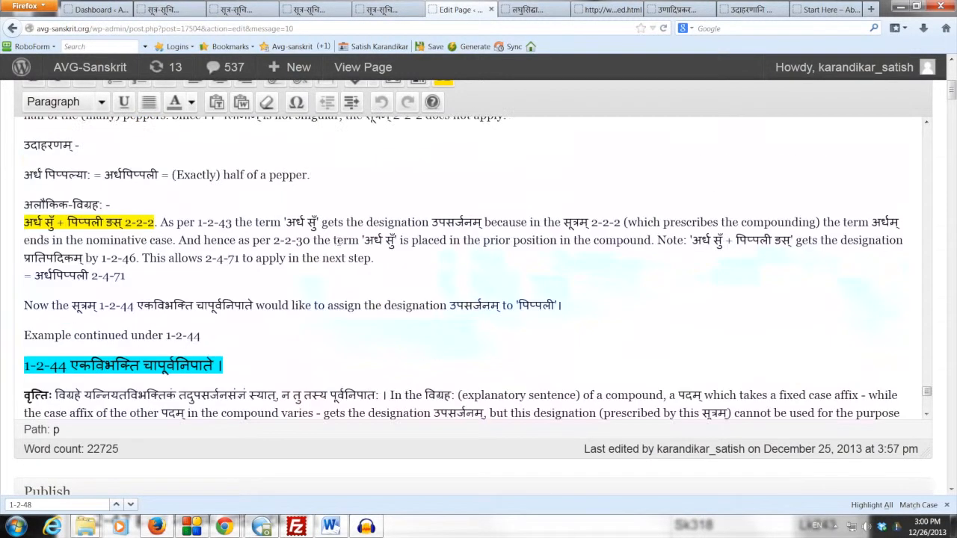
- Highlight the derivation through 2-4-71, rule 2-2-2, and the paragraph on the vārtikam blocking 1-2-44
{"action": "left_click_drag", "start_coordinate": [25, 177], "coordinate": [133, 278]}
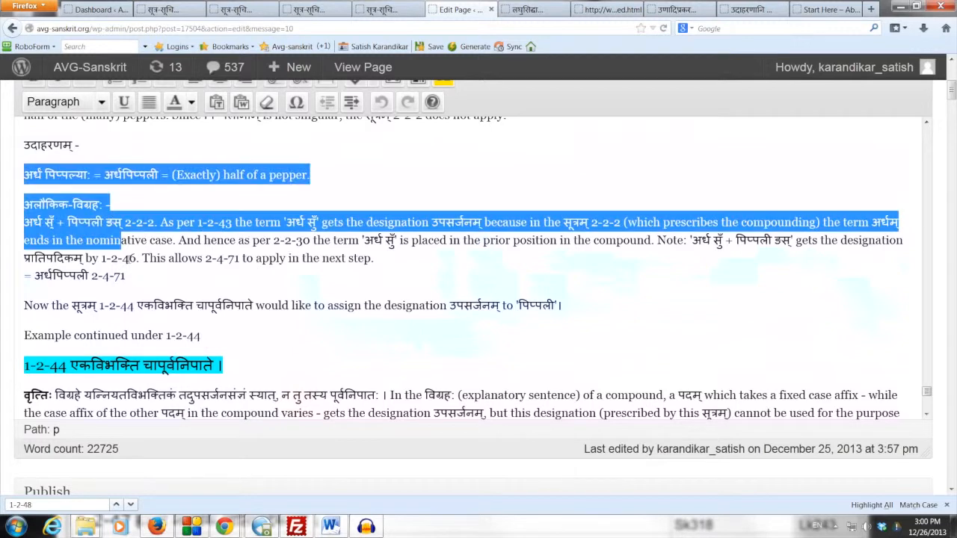
{"action": "left_click", "coordinate": [133, 223]}
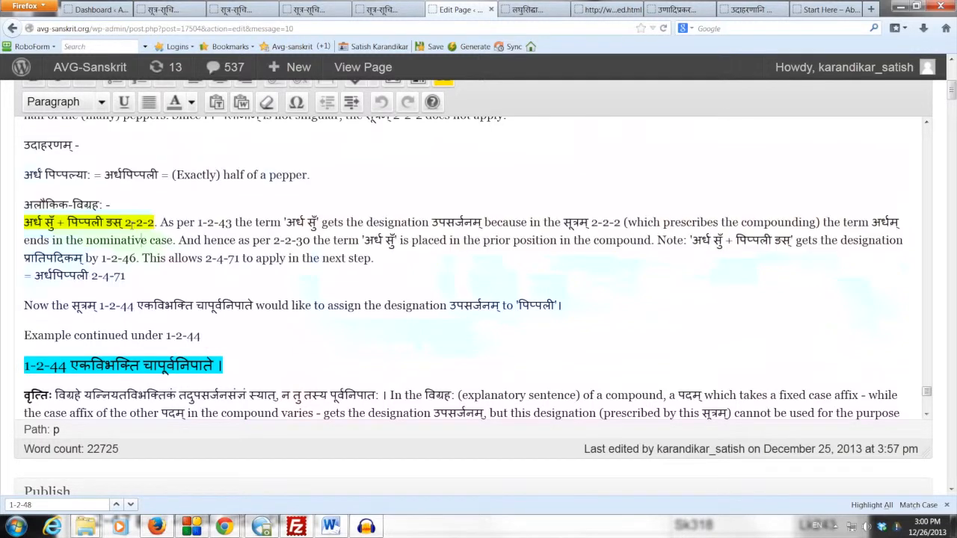
{"action": "left_click_drag", "start_coordinate": [125, 222], "coordinate": [154, 222]}
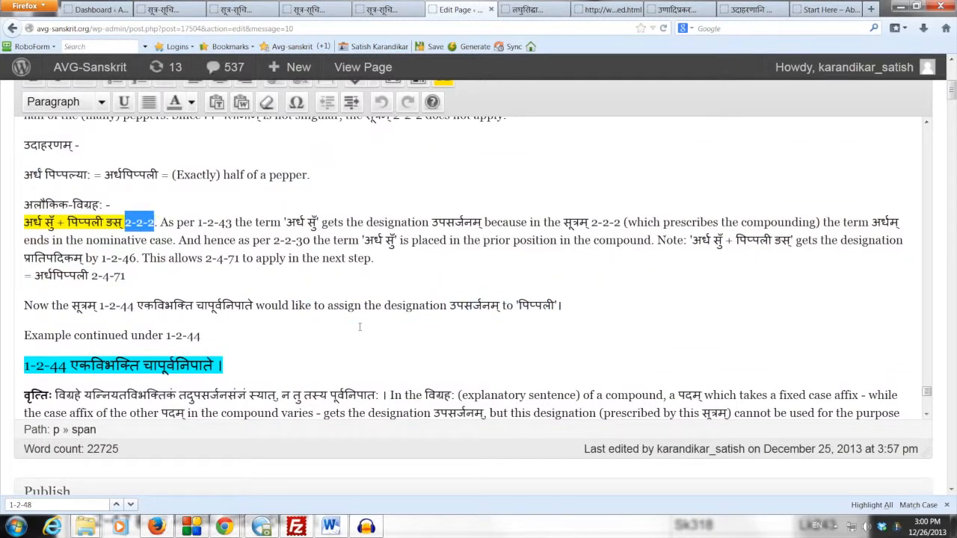
{"action": "scroll", "coordinate": [360, 327], "scroll_direction": "down", "scroll_amount": 4}
{"action": "scroll", "coordinate": [360, 327], "scroll_direction": "down", "scroll_amount": 4}
{"action": "scroll", "coordinate": [359, 326], "scroll_direction": "down", "scroll_amount": 4}
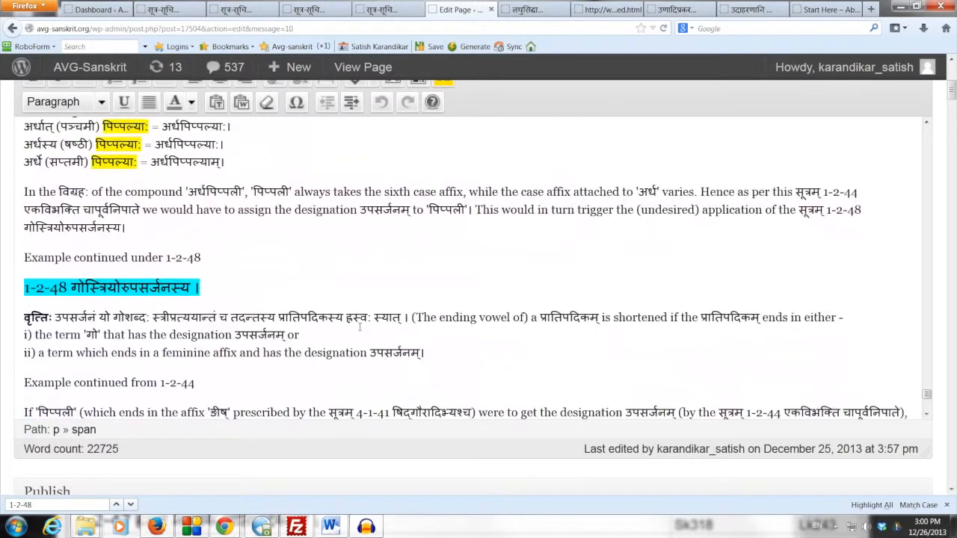
{"action": "scroll", "coordinate": [359, 326], "scroll_direction": "down", "scroll_amount": 4}
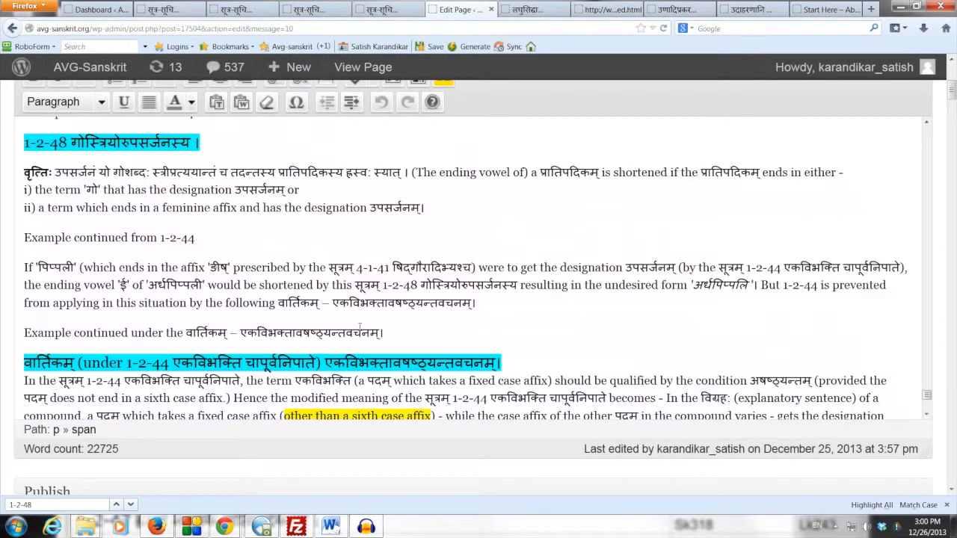
{"action": "scroll", "coordinate": [359, 327], "scroll_direction": "down", "scroll_amount": 3}
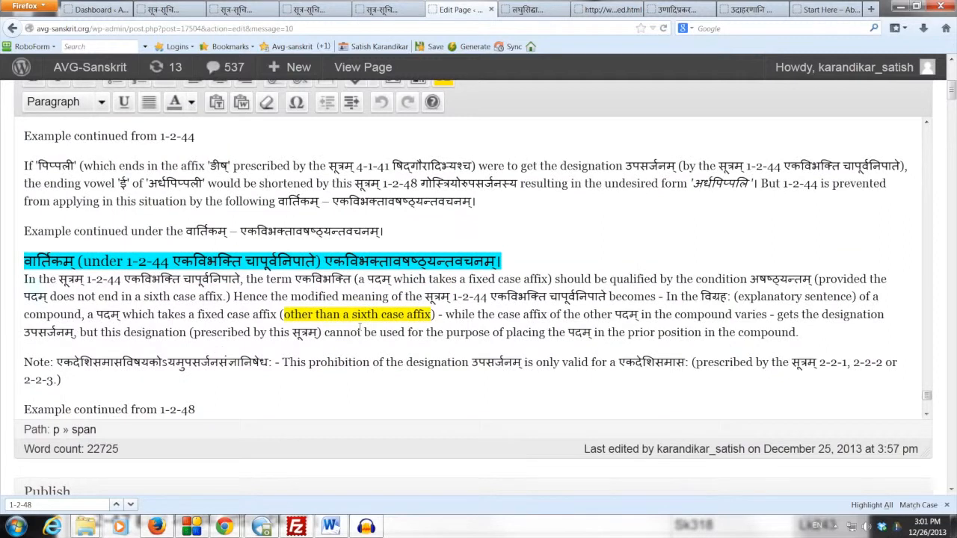
{"action": "scroll", "coordinate": [360, 326], "scroll_direction": "down", "scroll_amount": 1}
{"action": "scroll", "coordinate": [359, 327], "scroll_direction": "down", "scroll_amount": 2}
{"action": "scroll", "coordinate": [299, 314], "scroll_direction": "down", "scroll_amount": 1}
{"action": "scroll", "coordinate": [115, 261], "scroll_direction": "down", "scroll_amount": 2}
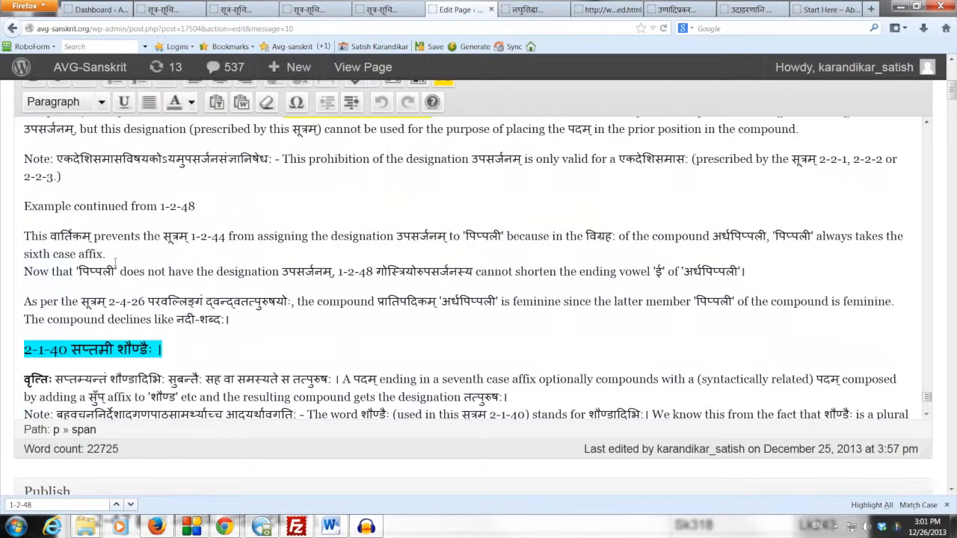
{"action": "left_click_drag", "start_coordinate": [25, 236], "coordinate": [542, 255]}
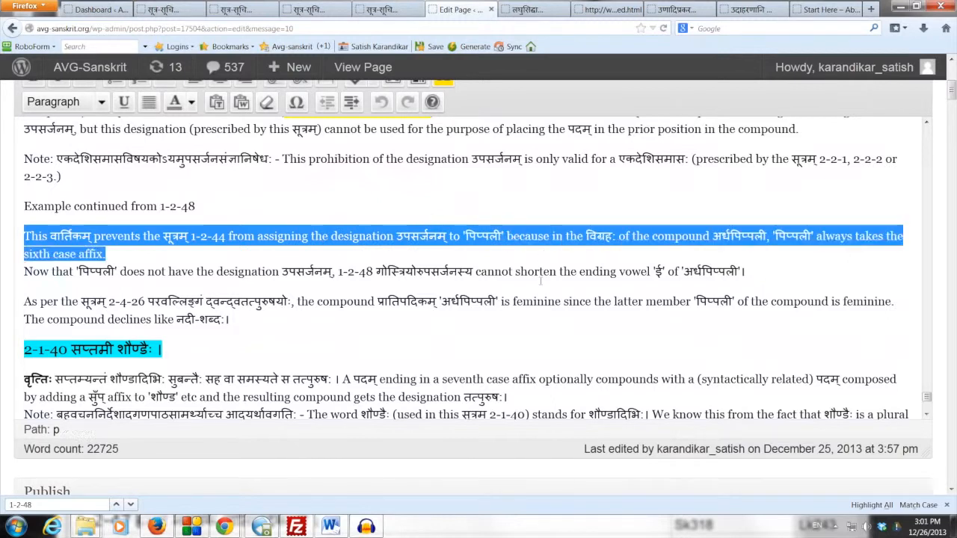
{"action": "scroll", "coordinate": [540, 280], "scroll_direction": "up", "scroll_amount": 2}
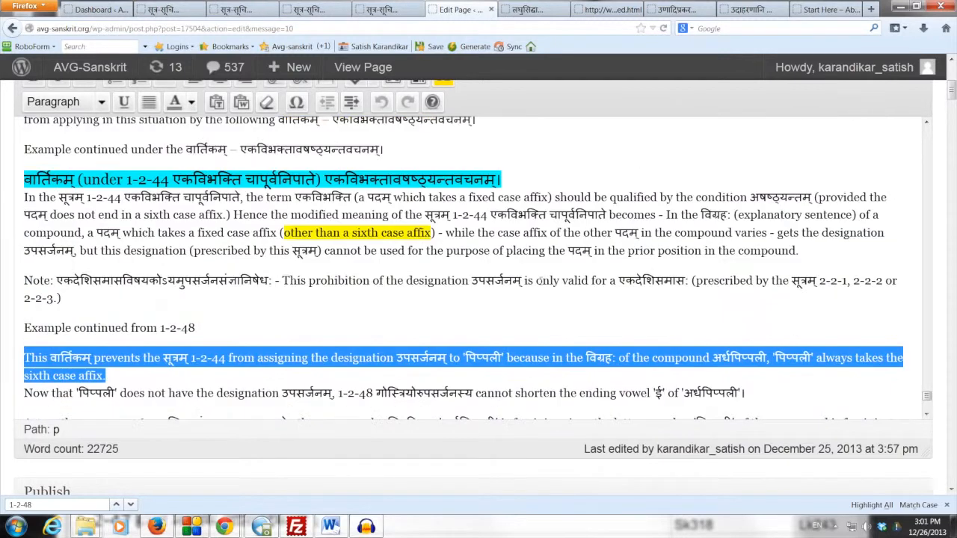
{"action": "scroll", "coordinate": [541, 280], "scroll_direction": "up", "scroll_amount": 4}
{"action": "scroll", "coordinate": [541, 281], "scroll_direction": "up", "scroll_amount": 1}
{"action": "scroll", "coordinate": [540, 280], "scroll_direction": "up", "scroll_amount": 2}
{"action": "scroll", "coordinate": [541, 280], "scroll_direction": "up", "scroll_amount": 5}
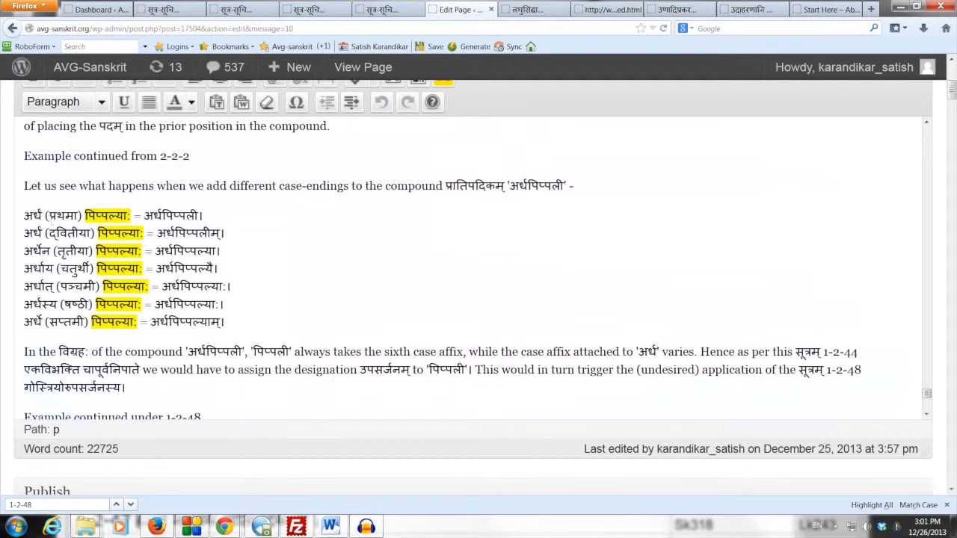
- Highlight the seven-line case-ending list, then pick out पिप्पल्या: on each line in turn
{"action": "mouse_move", "coordinate": [25, 216]}
{"action": "left_mouse_down"}
{"action": "mouse_move", "coordinate": [220, 296]}
{"action": "mouse_move", "coordinate": [242, 322]}
{"action": "left_mouse_up"}
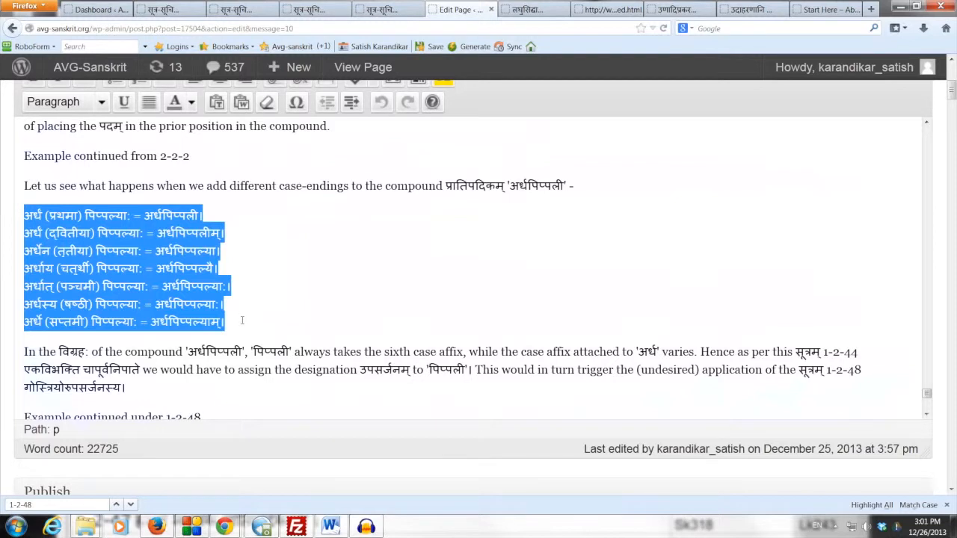
{"action": "left_click", "coordinate": [241, 321]}
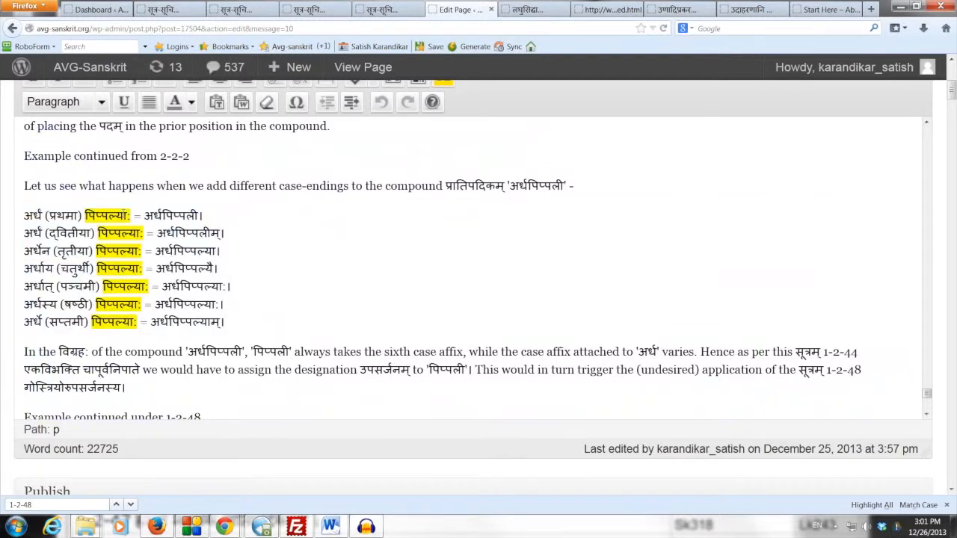
{"action": "double_click", "coordinate": [120, 216]}
{"action": "left_click_drag", "start_coordinate": [98, 232], "coordinate": [153, 233]}
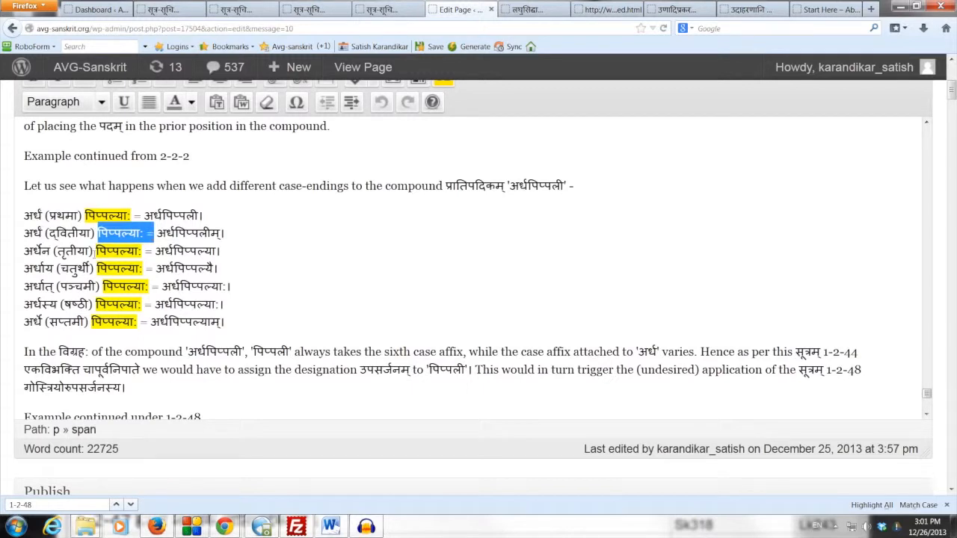
{"action": "double_click", "coordinate": [118, 251]}
{"action": "double_click", "coordinate": [120, 268]}
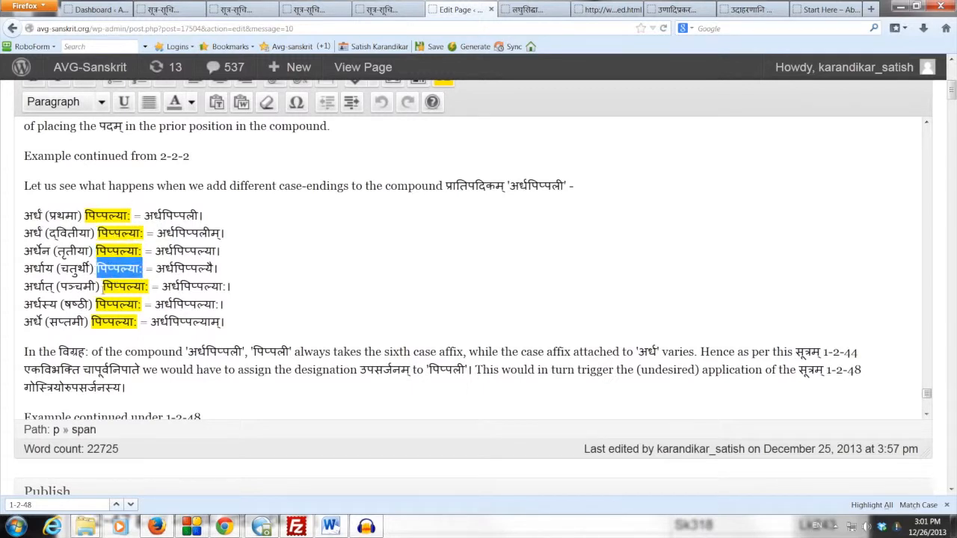
{"action": "double_click", "coordinate": [105, 287]}
{"action": "double_click", "coordinate": [98, 305]}
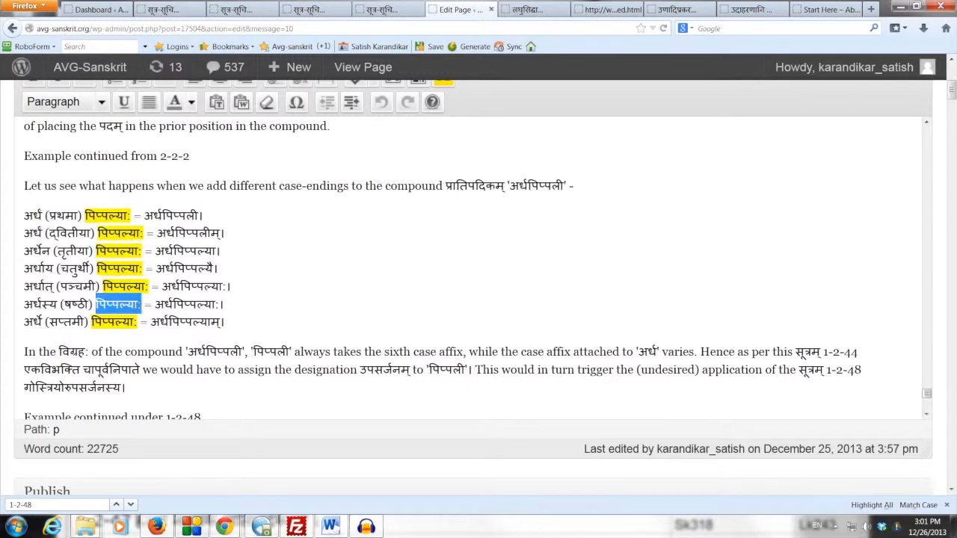
{"action": "left_click_drag", "start_coordinate": [91, 322], "coordinate": [142, 321]}
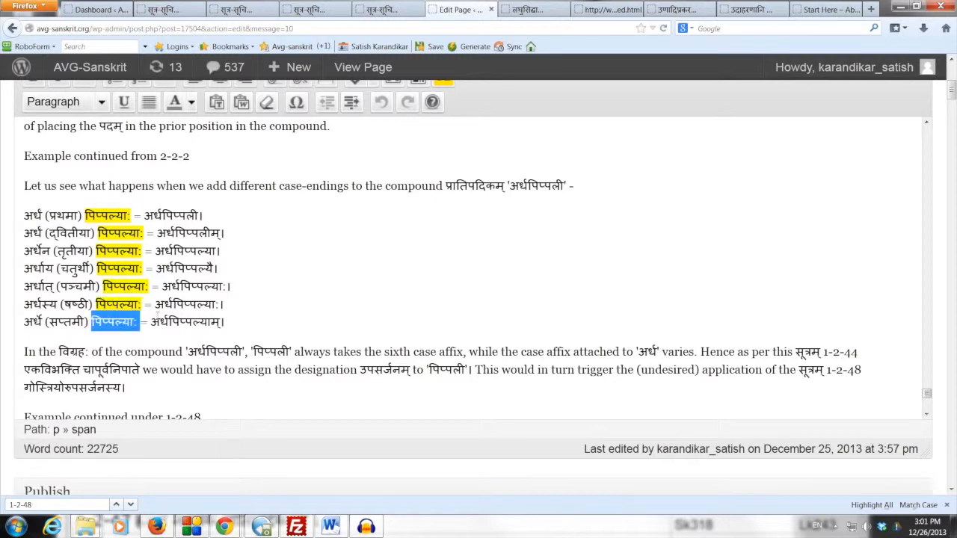
{"action": "scroll", "coordinate": [158, 315], "scroll_direction": "up", "scroll_amount": 7}
{"action": "scroll", "coordinate": [157, 315], "scroll_direction": "down", "scroll_amount": 2}
{"action": "scroll", "coordinate": [157, 315], "scroll_direction": "down", "scroll_amount": 2}
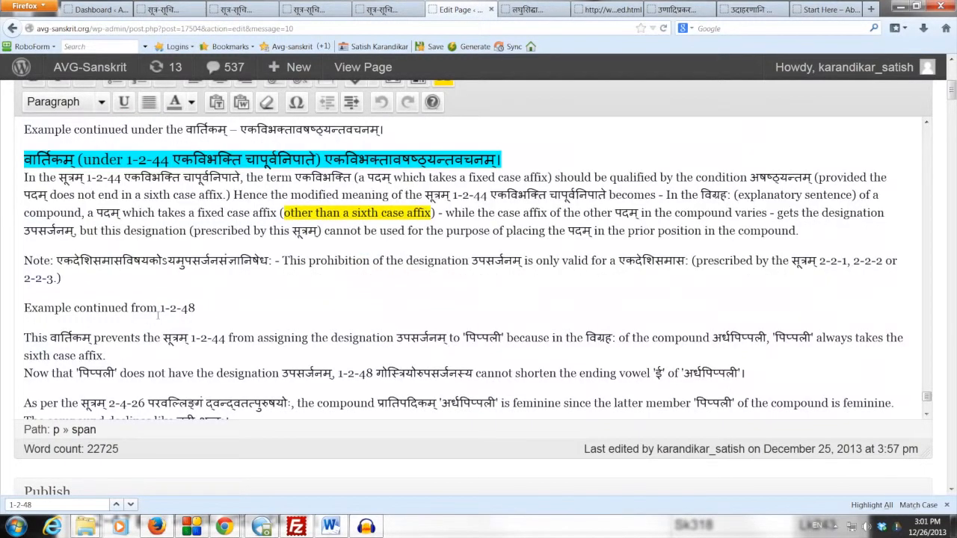
{"action": "scroll", "coordinate": [158, 315], "scroll_direction": "down", "scroll_amount": 2}
{"action": "scroll", "coordinate": [158, 314], "scroll_direction": "up", "scroll_amount": 1}
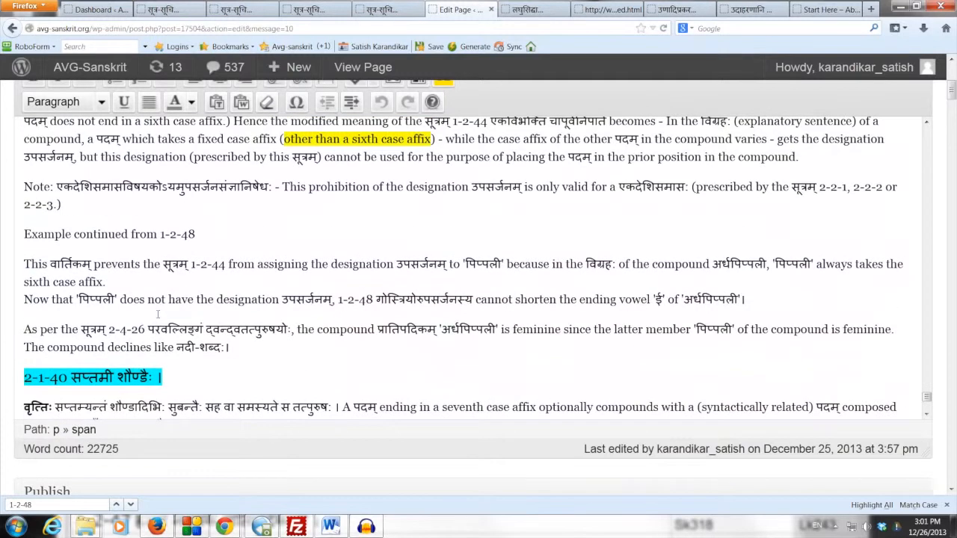
{"action": "scroll", "coordinate": [158, 314], "scroll_direction": "up", "scroll_amount": 2}
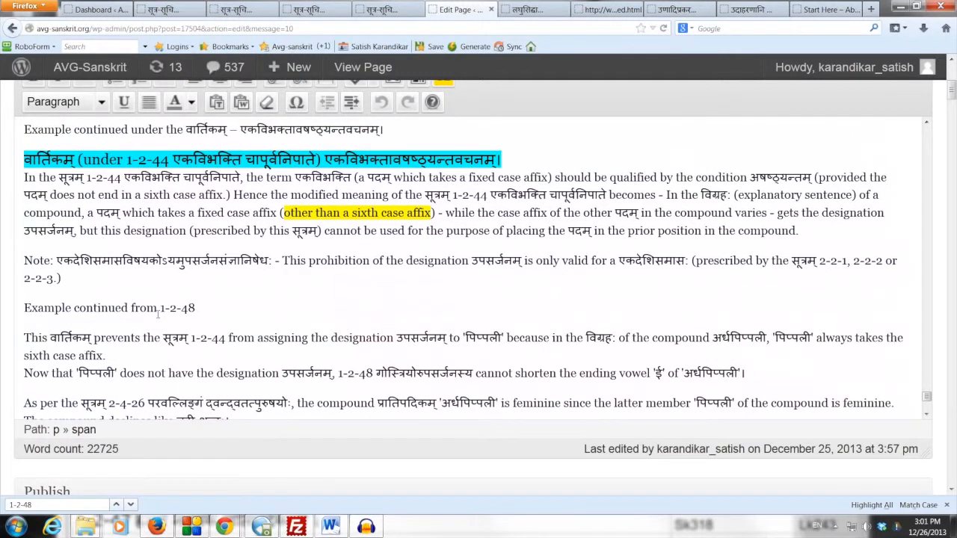
{"action": "scroll", "coordinate": [157, 315], "scroll_direction": "up", "scroll_amount": 1}
{"action": "scroll", "coordinate": [149, 352], "scroll_direction": "up", "scroll_amount": 1}
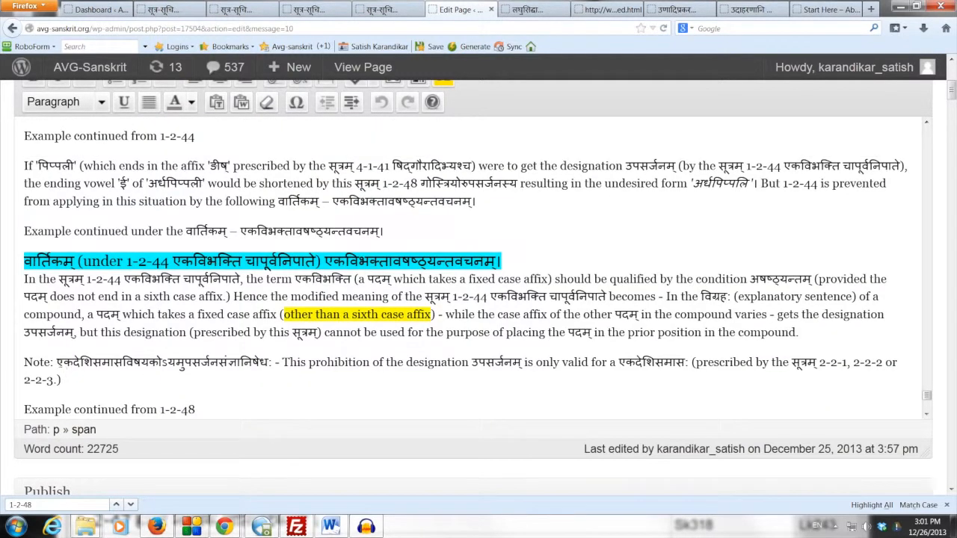
{"action": "left_click_drag", "start_coordinate": [57, 362], "coordinate": [281, 362]}
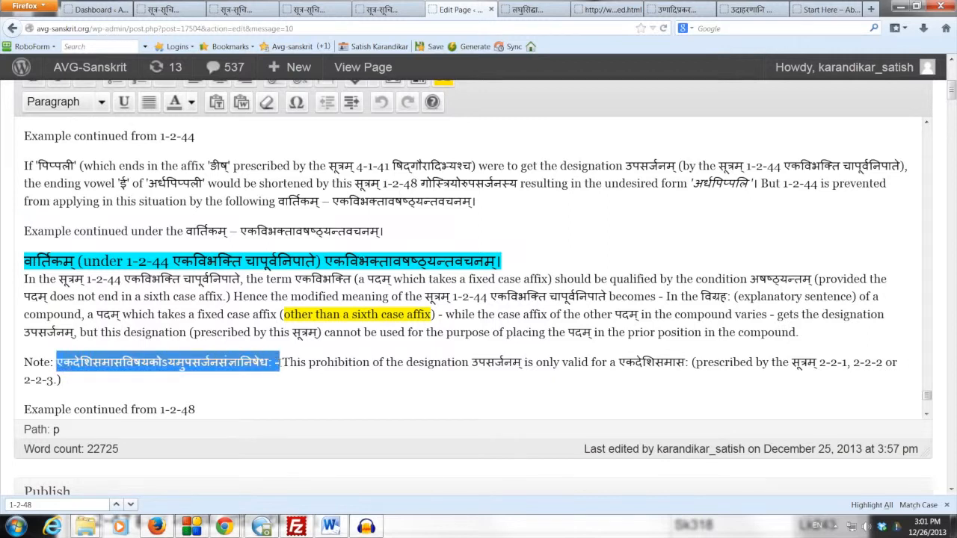
{"action": "scroll", "coordinate": [279, 363], "scroll_direction": "down", "scroll_amount": 4}
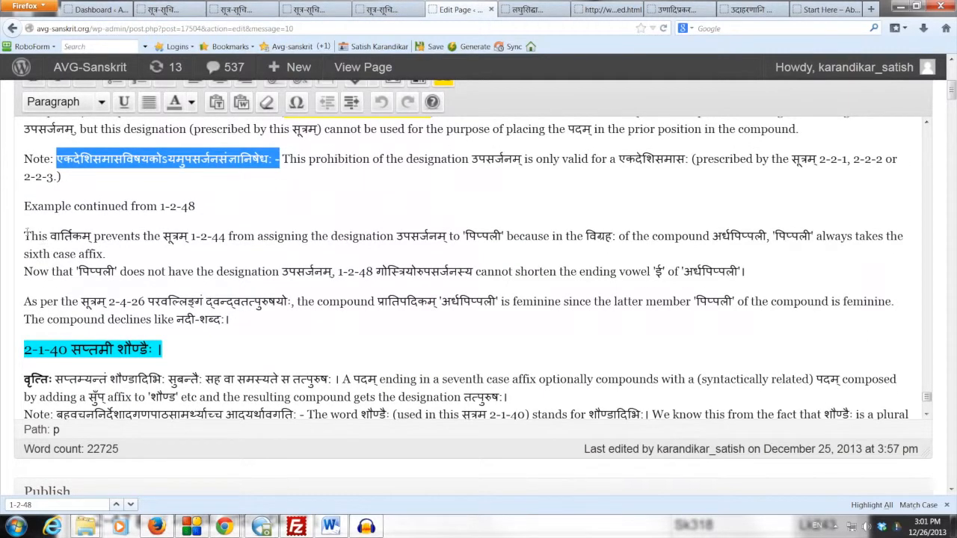
- Highlight the paragraph on the vārtikam keeping 1-2-44 off पिप्पली
{"action": "left_click_drag", "start_coordinate": [25, 232], "coordinate": [114, 258]}
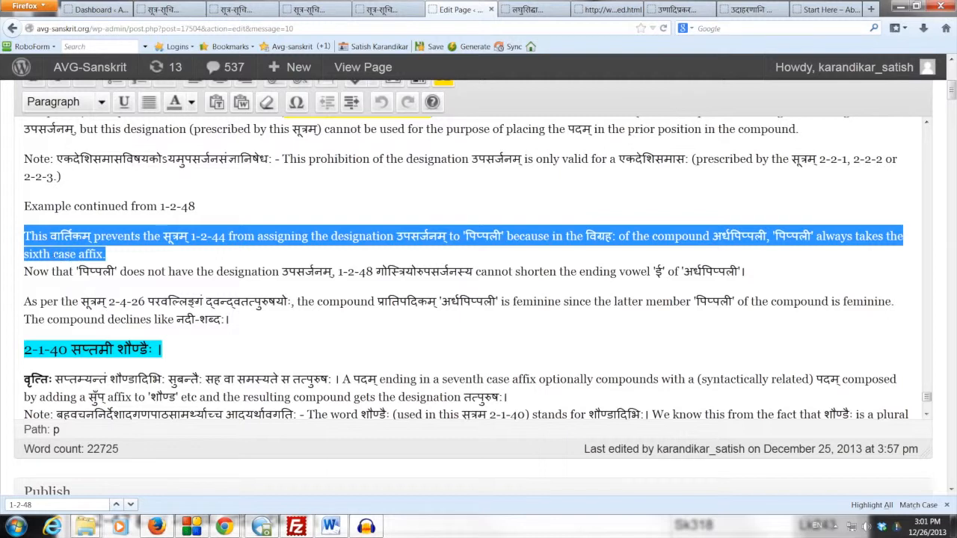
- Highlight the 1-2-48 non-shortening sentence, अर्धपिप्पली, the 2-4-26 feminine passage and the नदी-शब्दः declension line
{"action": "left_click_drag", "start_coordinate": [24, 271], "coordinate": [627, 274]}
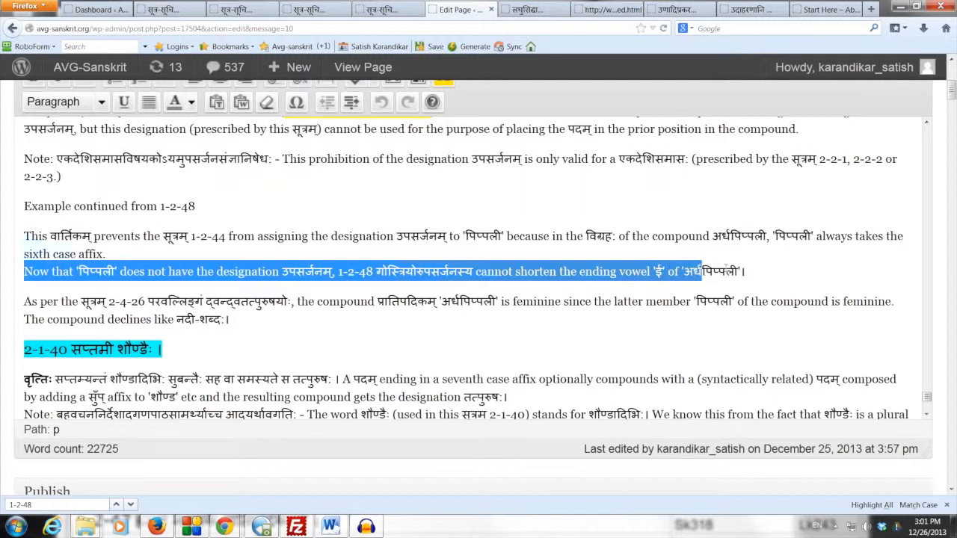
{"action": "left_click_drag", "start_coordinate": [626, 273], "coordinate": [742, 272]}
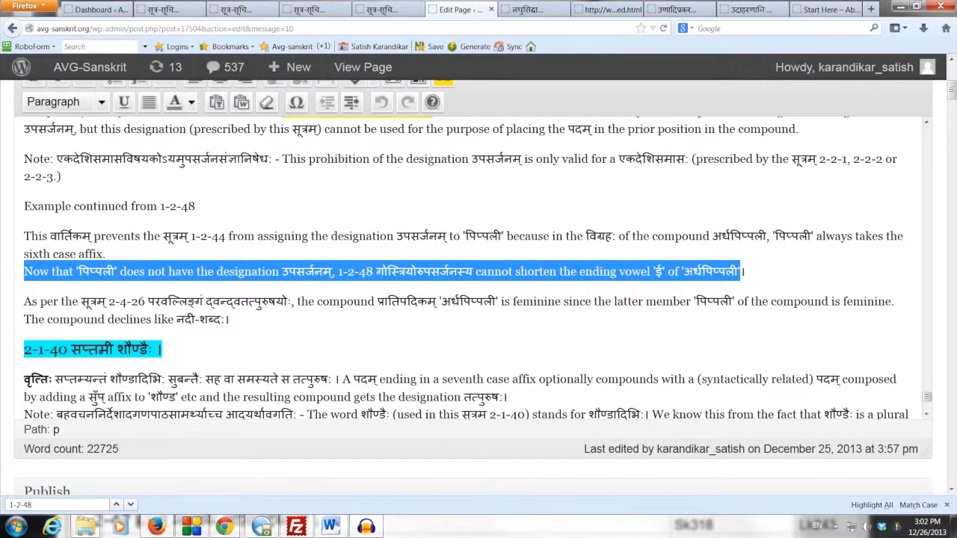
{"action": "left_click_drag", "start_coordinate": [685, 272], "coordinate": [742, 272]}
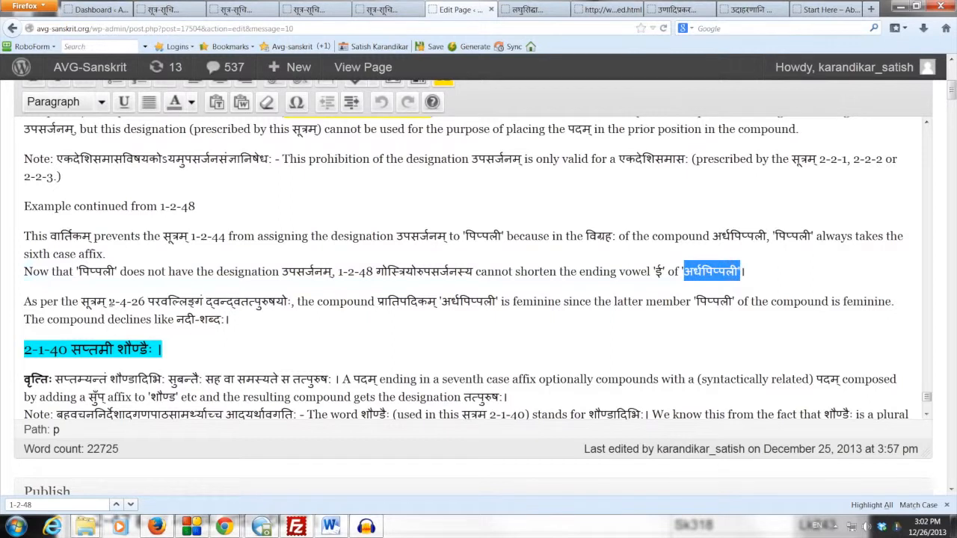
{"action": "left_click_drag", "start_coordinate": [109, 302], "coordinate": [534, 303]}
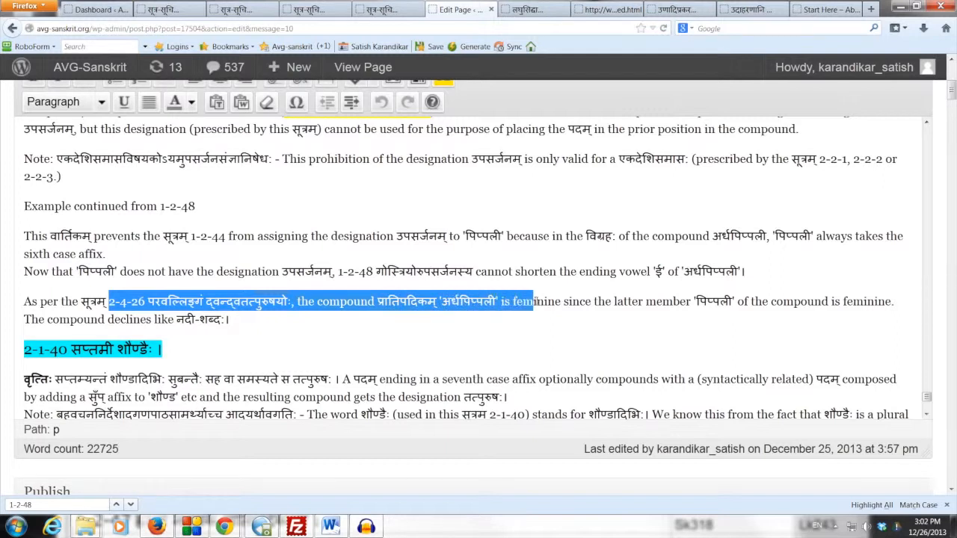
{"action": "left_click_drag", "start_coordinate": [534, 302], "coordinate": [892, 305]}
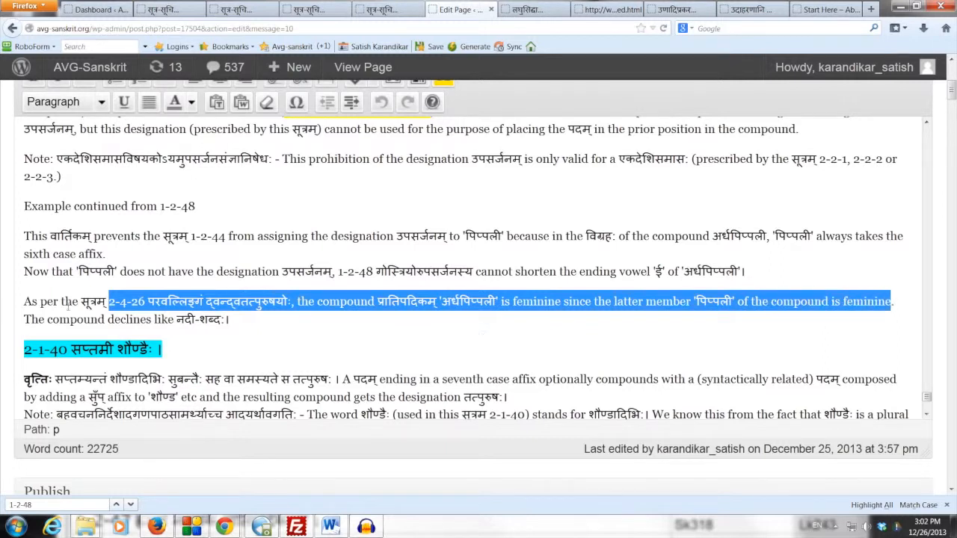
{"action": "left_click_drag", "start_coordinate": [25, 320], "coordinate": [226, 320]}
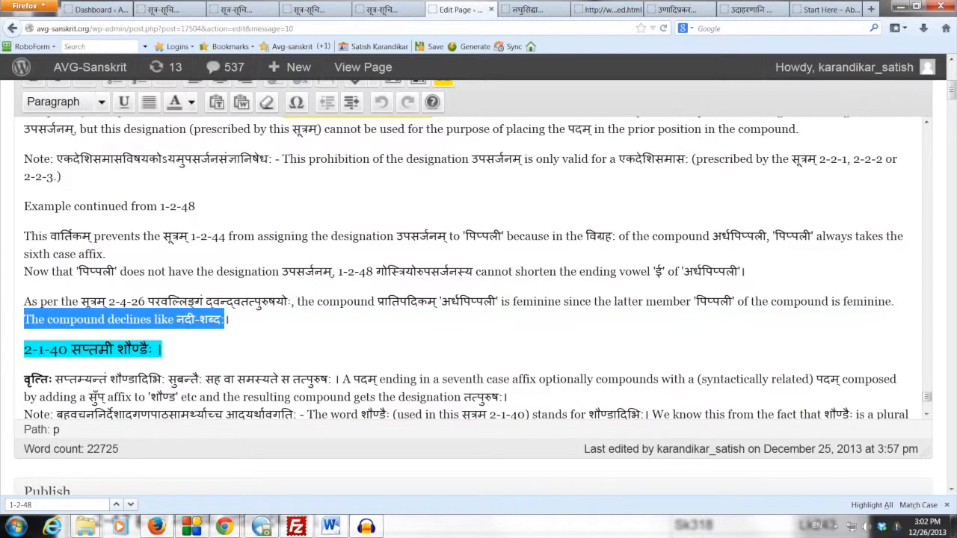